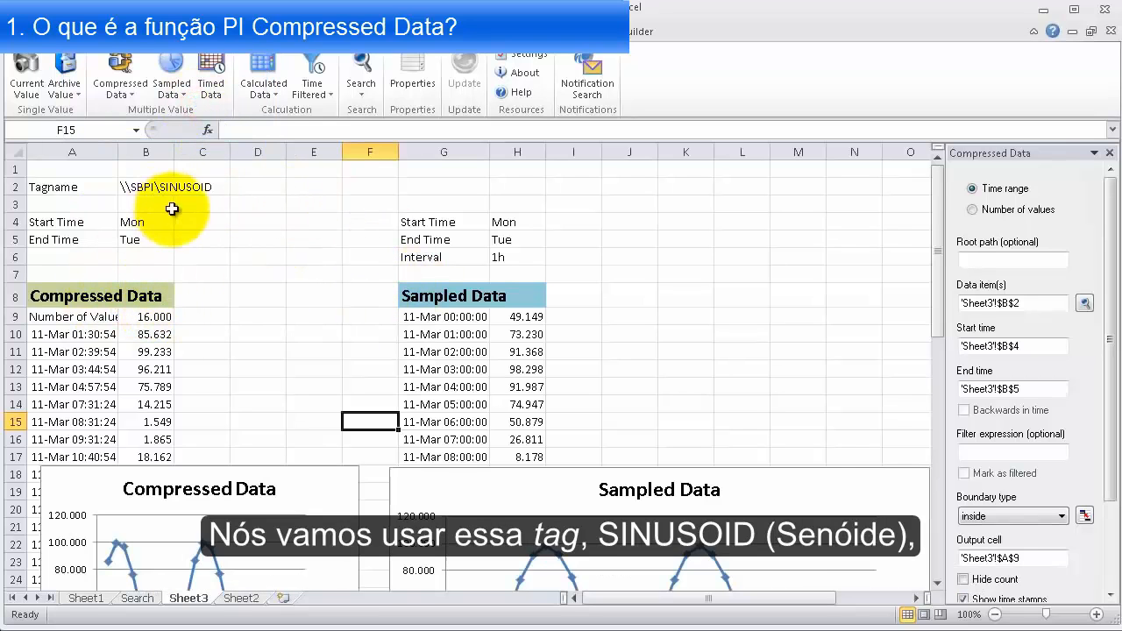
# Examine the SINUSOID tag, its Mon to Tue time range, and the Compressed Data values and chart on Sheet3
pyautogui.click(150, 191)
pyautogui.press('Return')
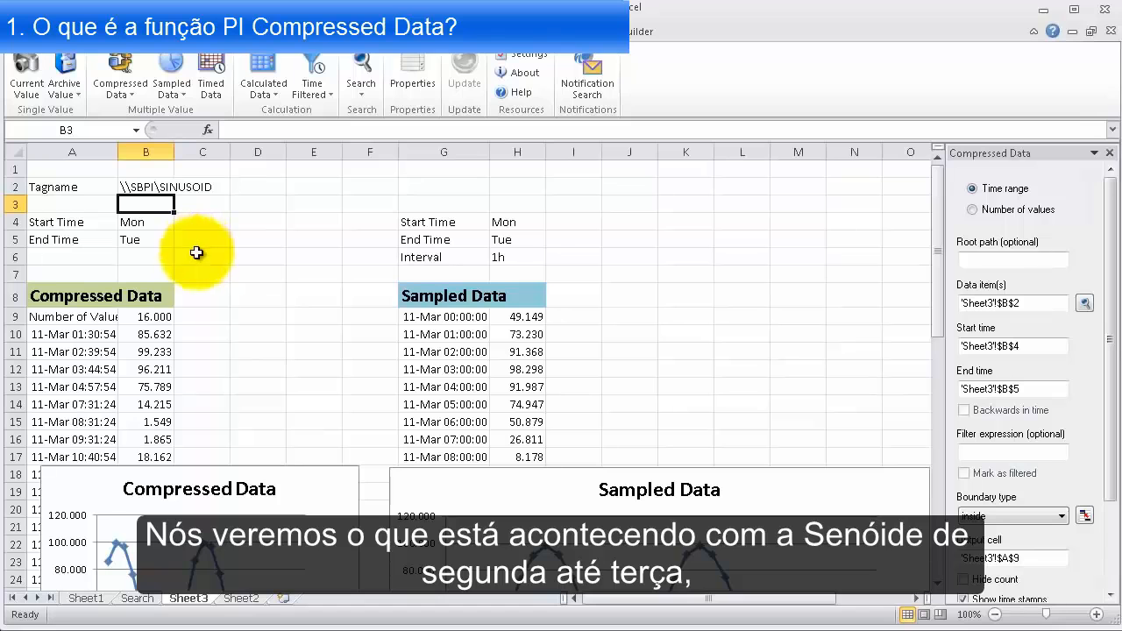
pyautogui.moveTo(177, 233); pyautogui.dragTo(298, 284)
pyautogui.moveTo(548, 237)
pyautogui.mouseDown()
pyautogui.moveTo(641, 281)
pyautogui.moveTo(658, 266)
pyautogui.mouseUp()
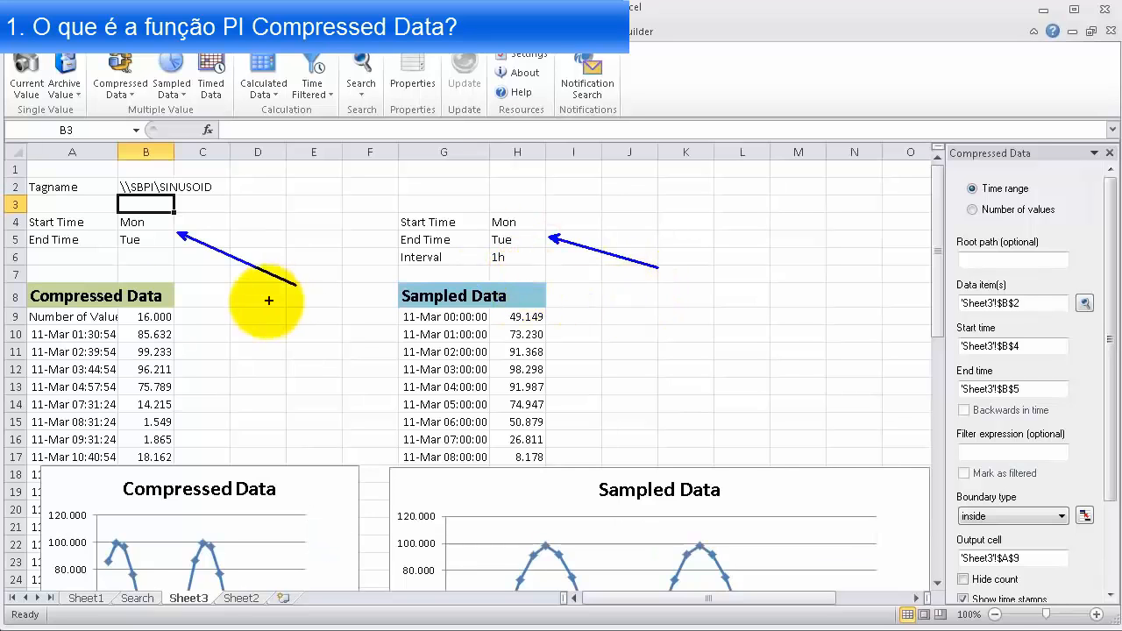
pyautogui.click(208, 257)
pyautogui.scroll(-1, 208, 257)
pyautogui.scroll(1, 208, 256)
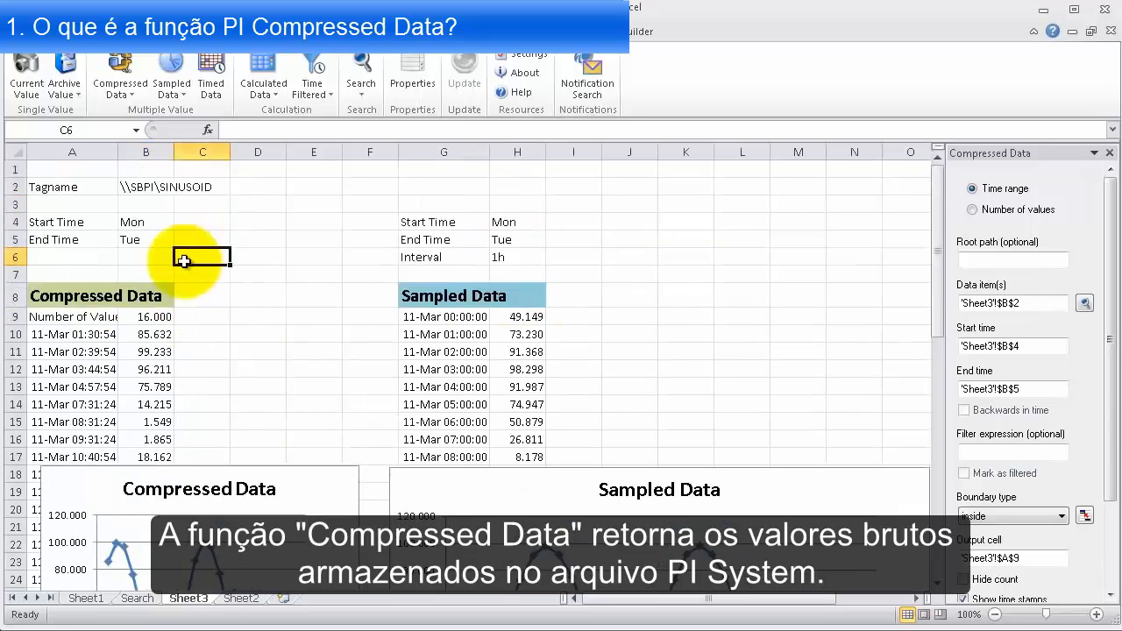
pyautogui.moveTo(24, 279)
pyautogui.mouseDown()
pyautogui.moveTo(186, 491)
pyautogui.moveTo(177, 614)
pyautogui.mouseUp()
pyautogui.moveTo(160, 369); pyautogui.dragTo(313, 234)
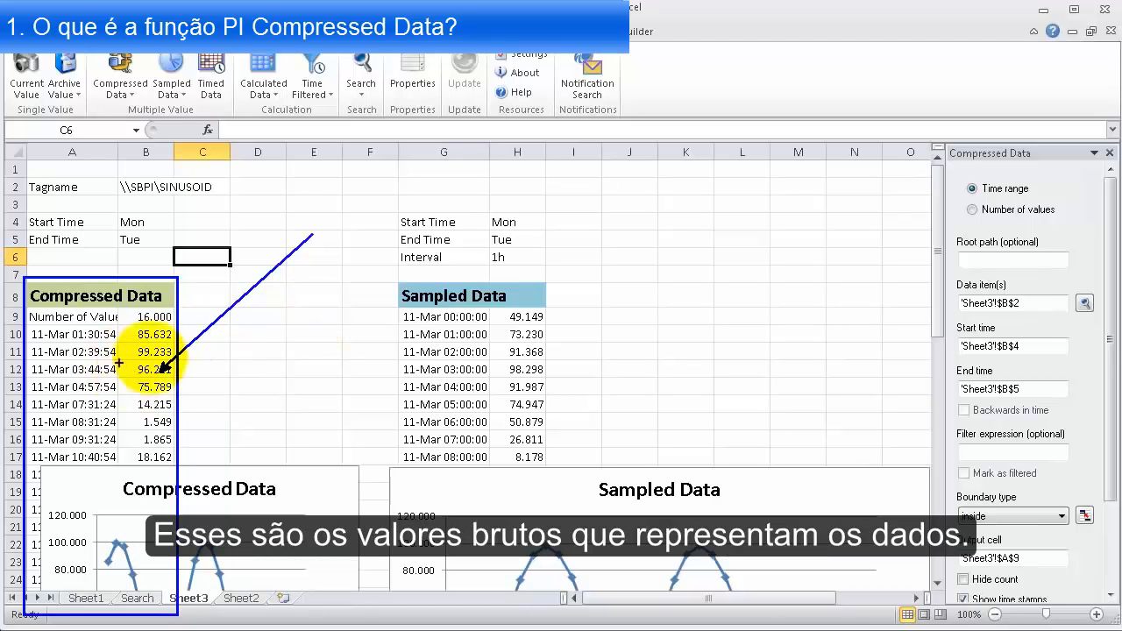
pyautogui.scroll(-3, 200, 320)
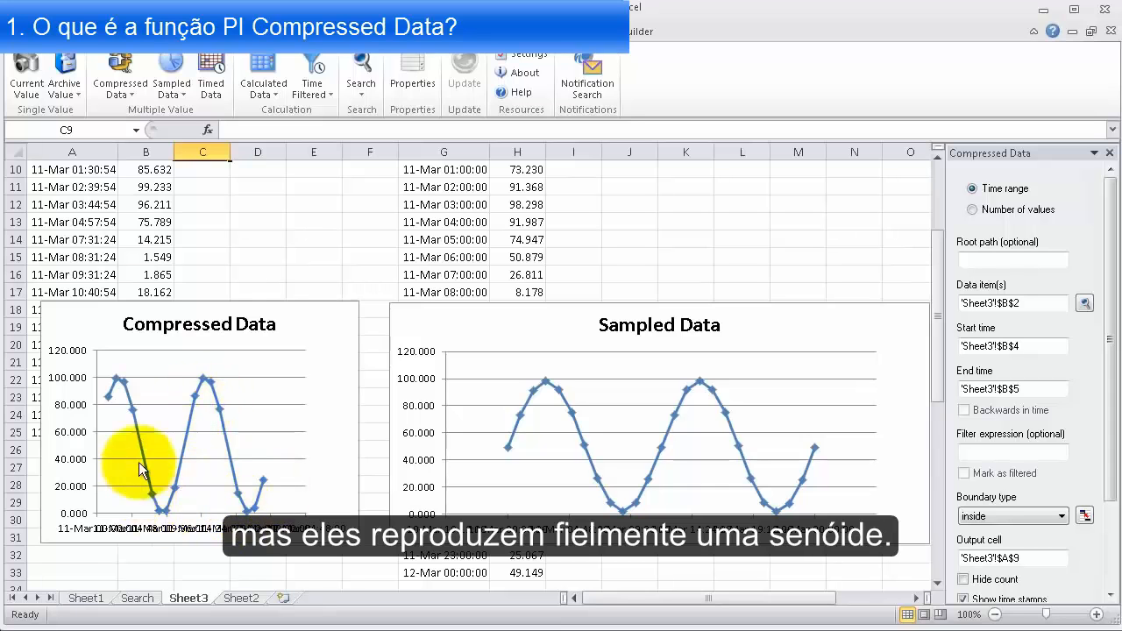
pyautogui.click(256, 273)
pyautogui.scroll(3, 272, 263)
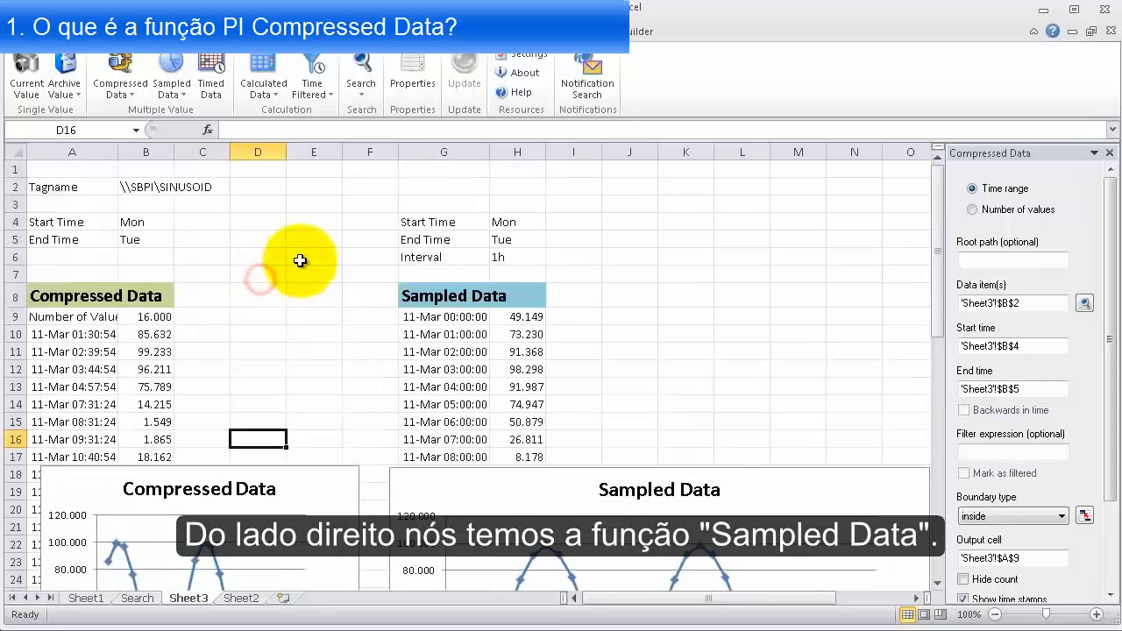
# Review the Sampled Data values, their 1h interval and the matching chart on Sheet3
pyautogui.click(511, 257)
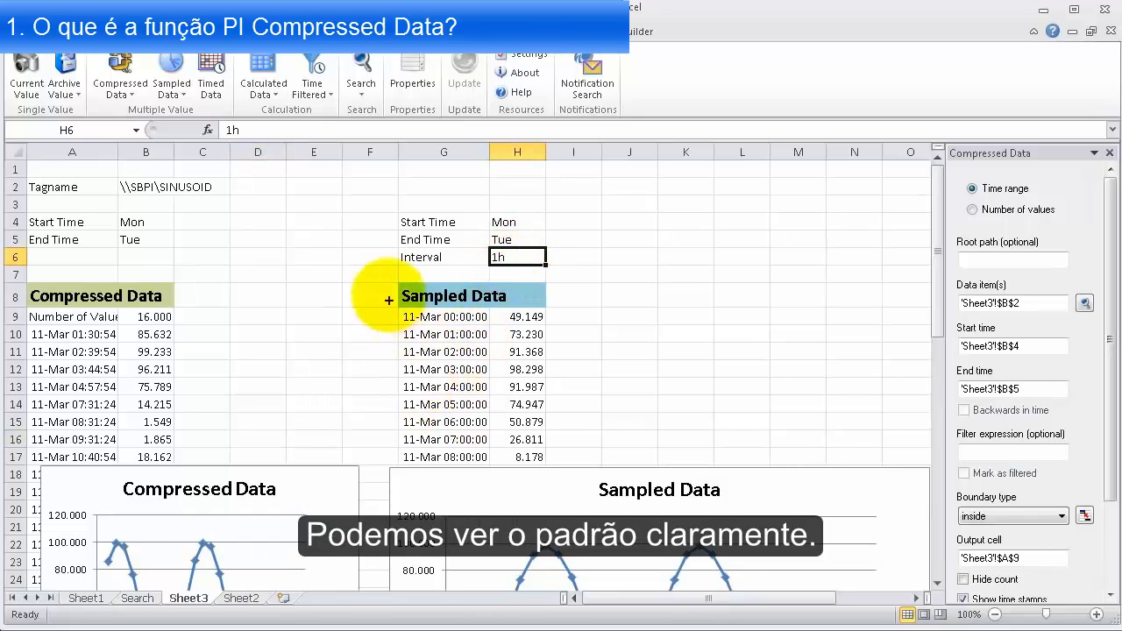
pyautogui.scroll(-2, 533, 361)
pyautogui.scroll(-1, 534, 361)
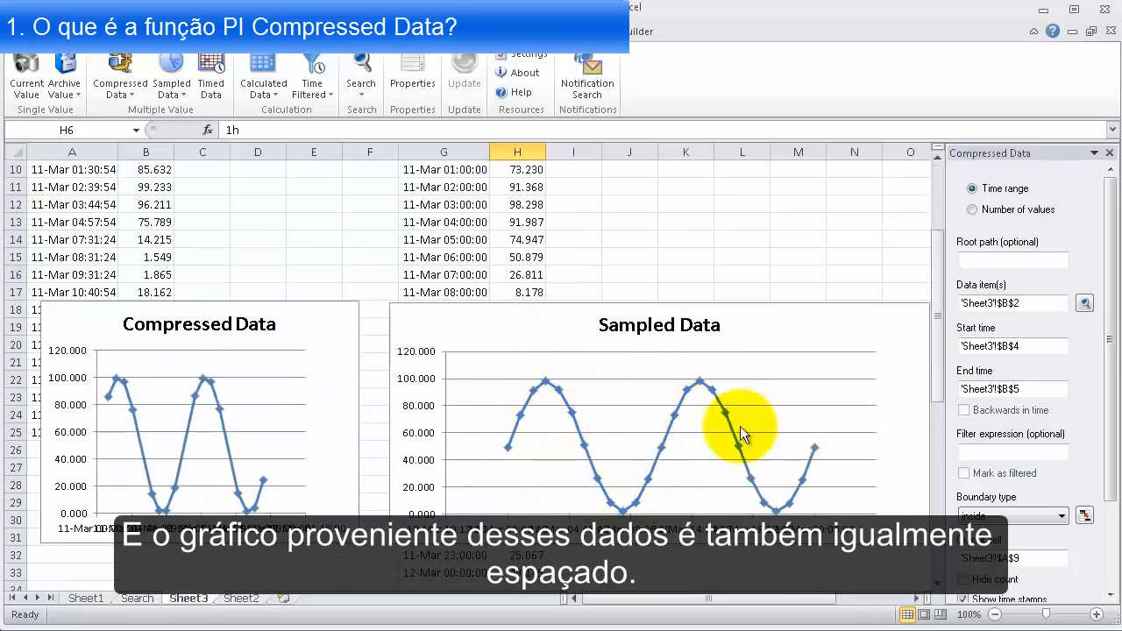
pyautogui.click(392, 261)
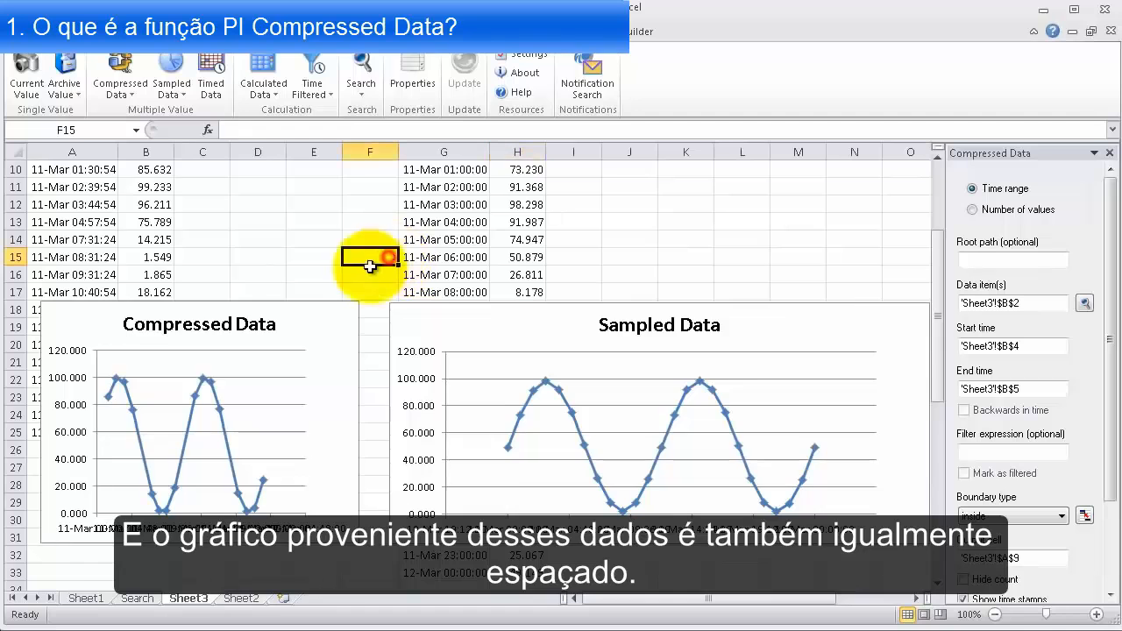
pyautogui.scroll(2, 105, 333)
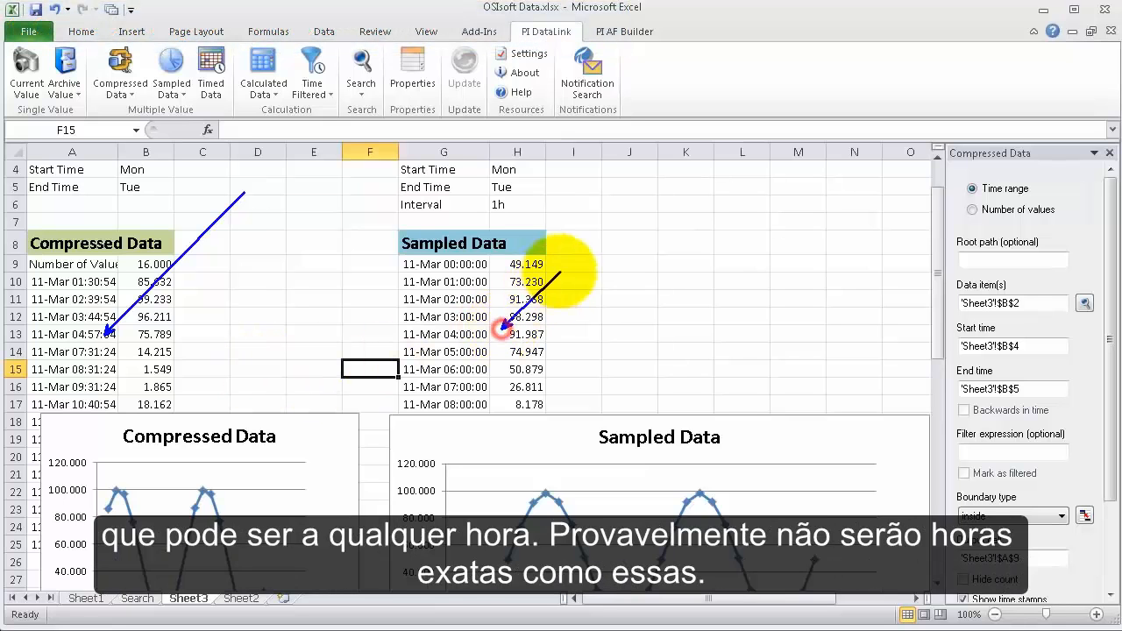
pyautogui.click(240, 351)
pyautogui.scroll(1, 193, 385)
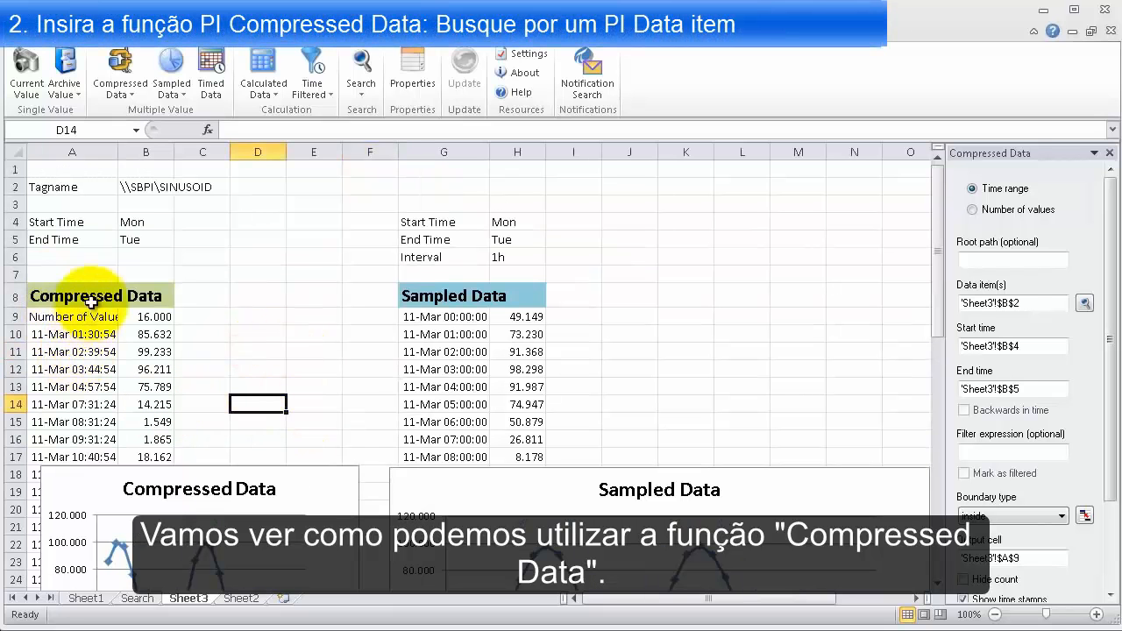
# Switch to Sheet2, select only cell A3, and close the existing Compressed Data function settings
pyautogui.click(239, 597)
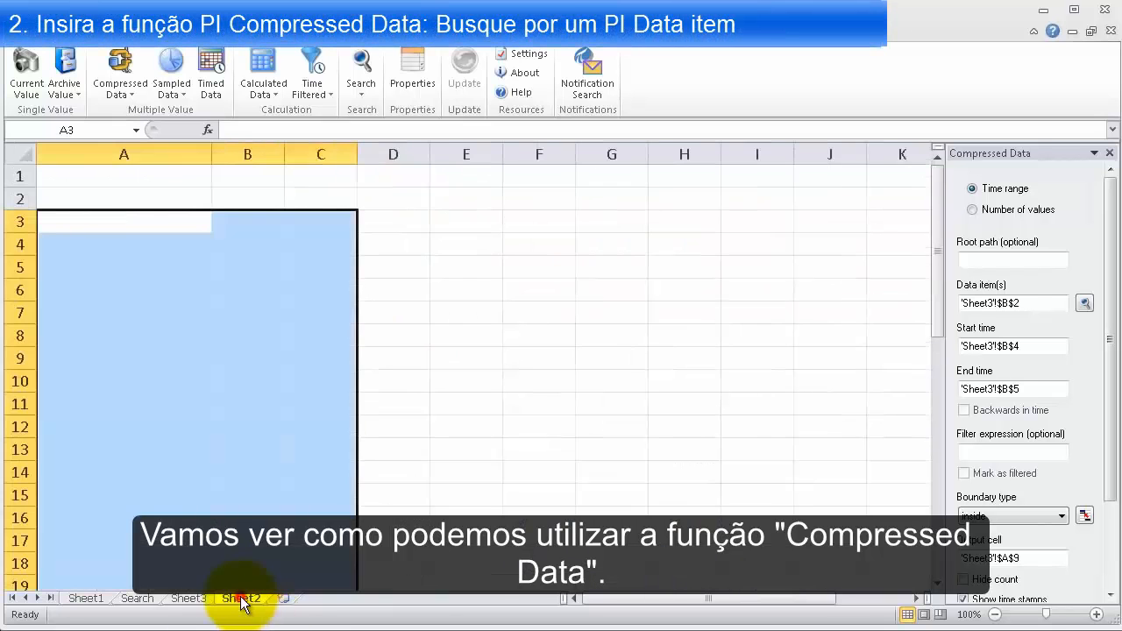
pyautogui.click(107, 220)
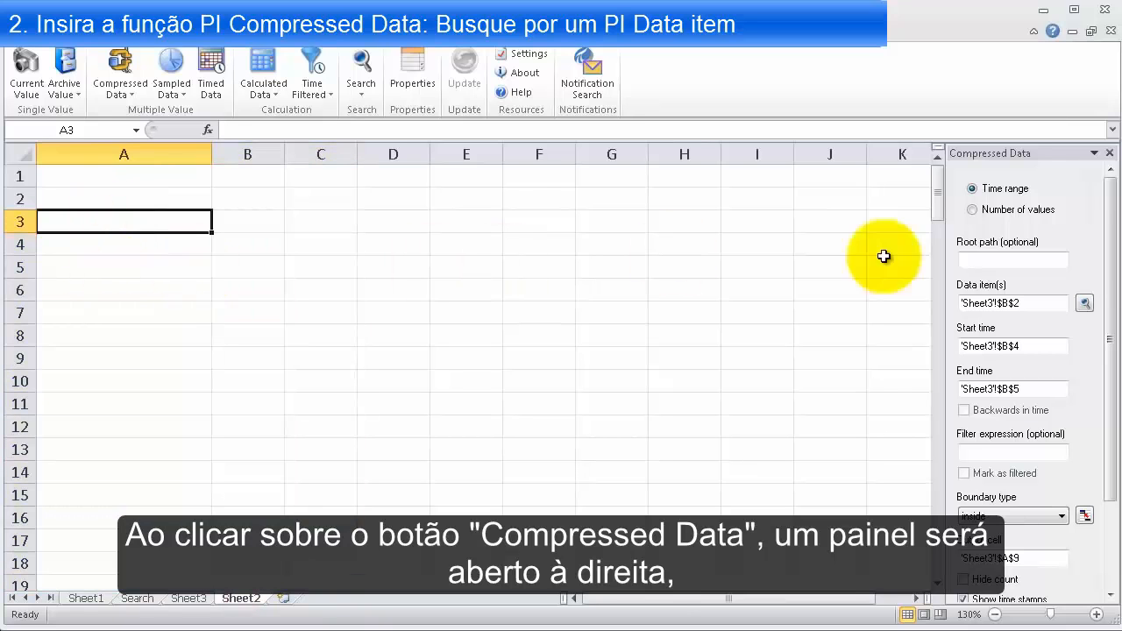
pyautogui.click(1108, 153)
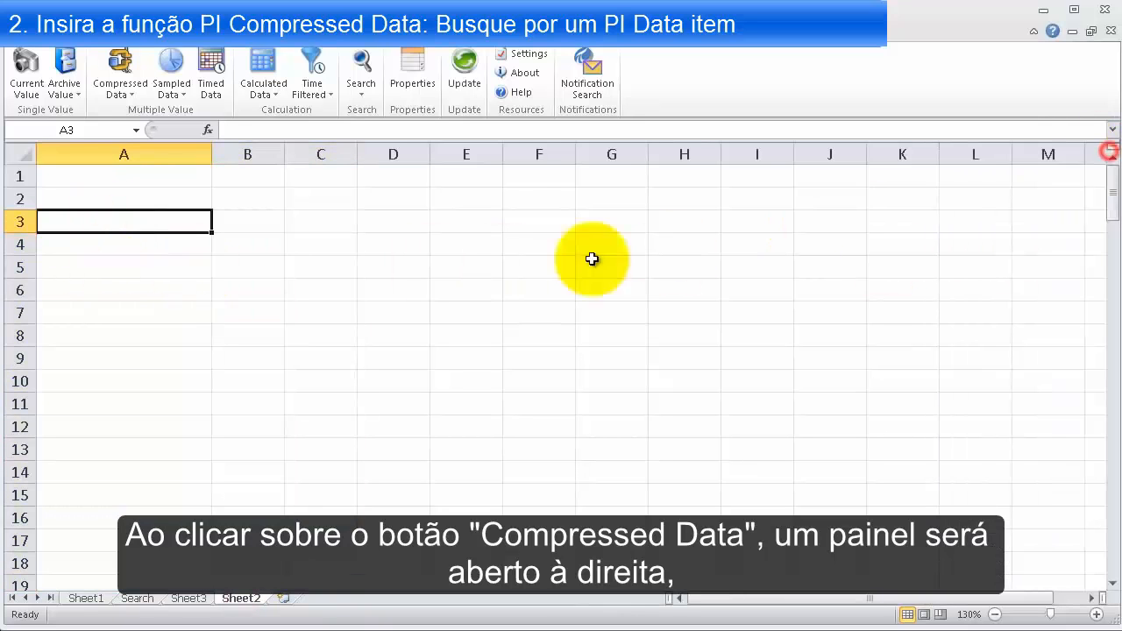
pyautogui.click(119, 67)
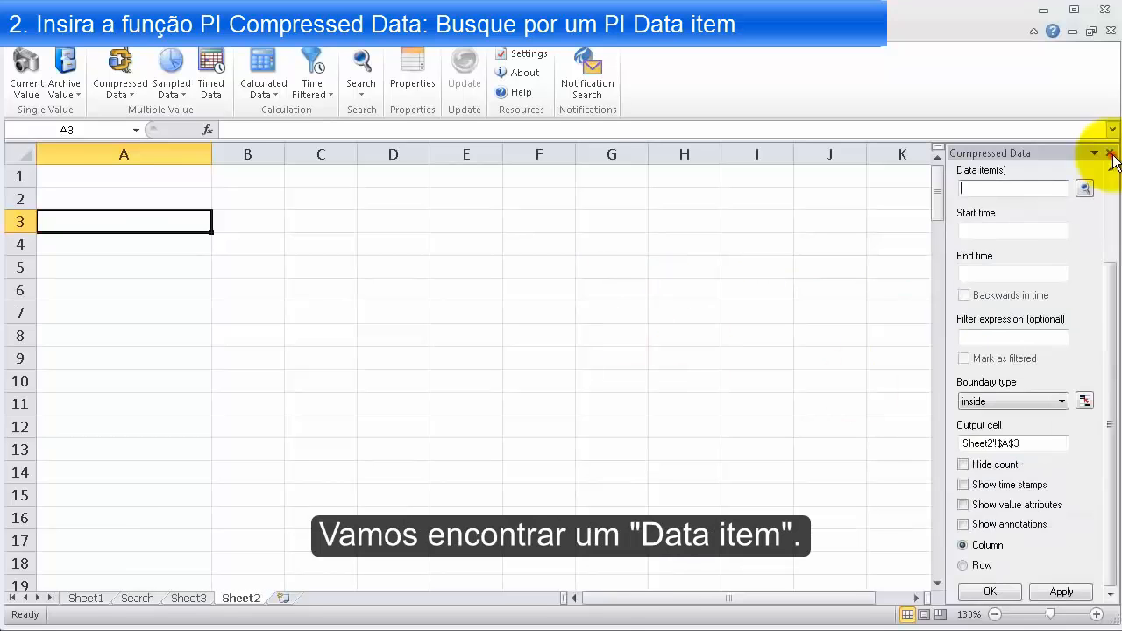
pyautogui.click(1110, 153)
pyautogui.click(96, 200)
# Find Gas Turbine 1 of Big Creek Power Plant in the data item search and insert its Compressor Inlet Temperature into cell A3
pyautogui.click(113, 220)
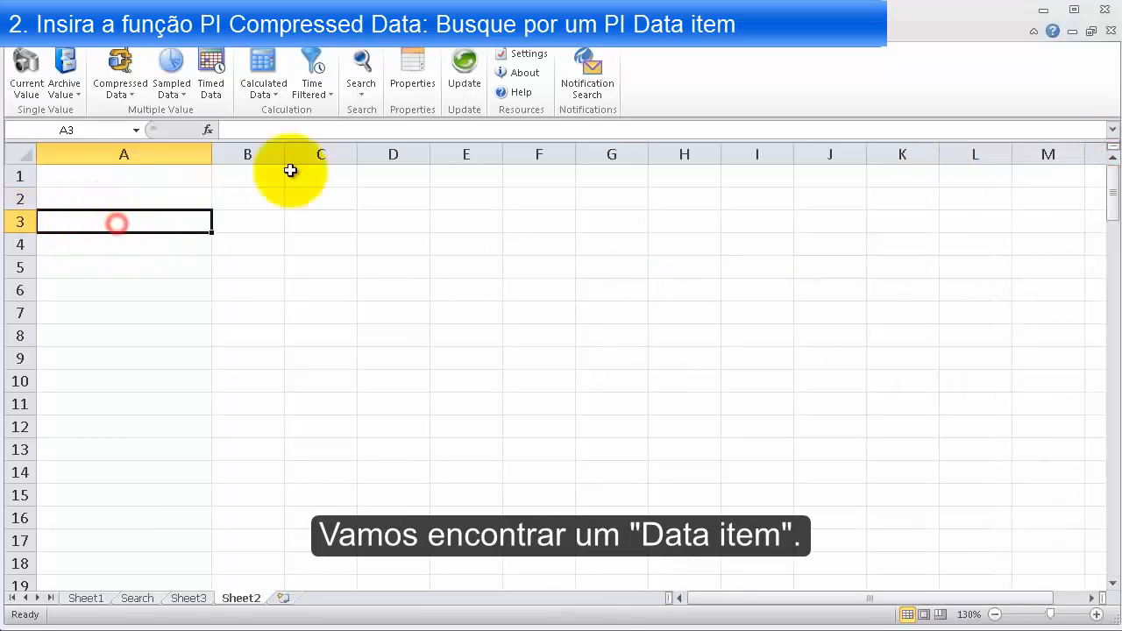
pyautogui.click(362, 70)
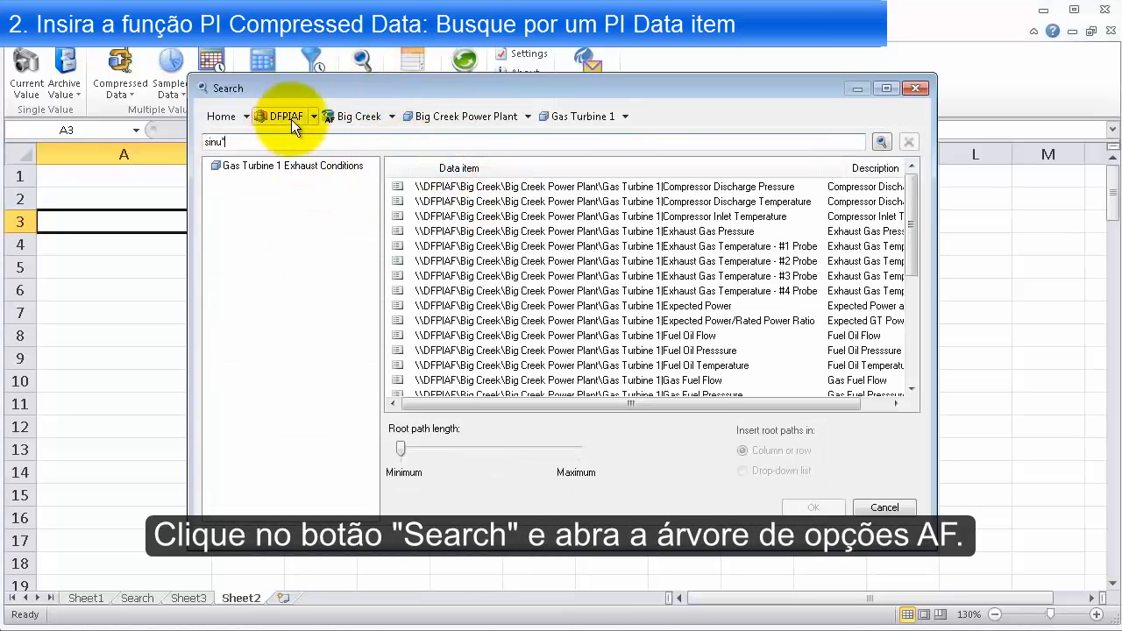
pyautogui.click(356, 116)
pyautogui.click(274, 166)
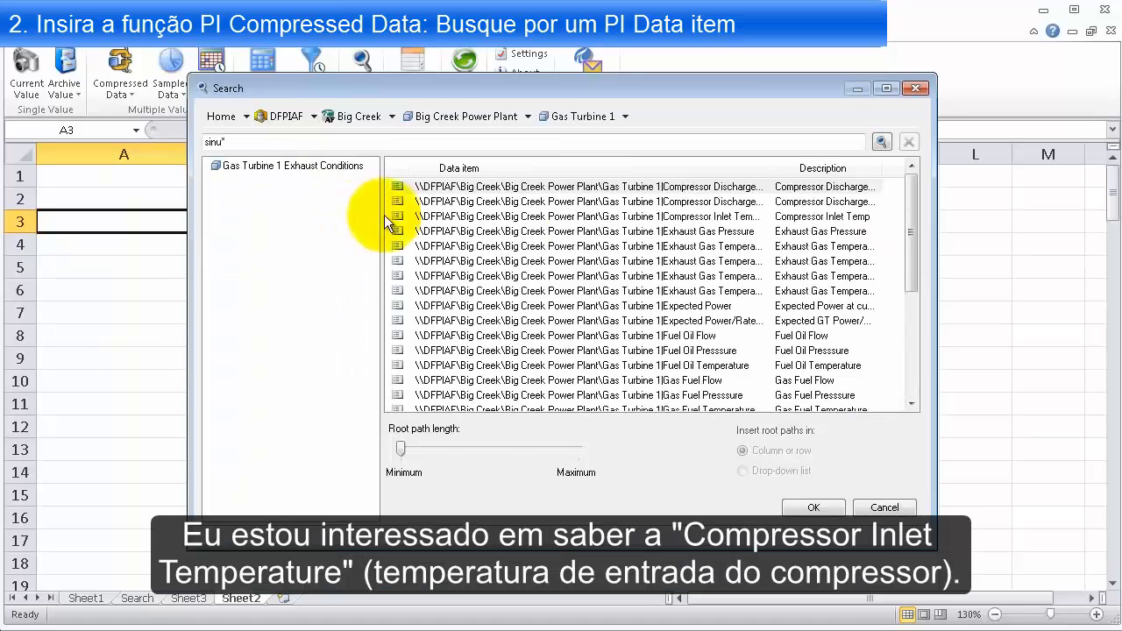
pyautogui.click(705, 220)
pyautogui.moveTo(767, 166); pyautogui.dragTo(824, 168)
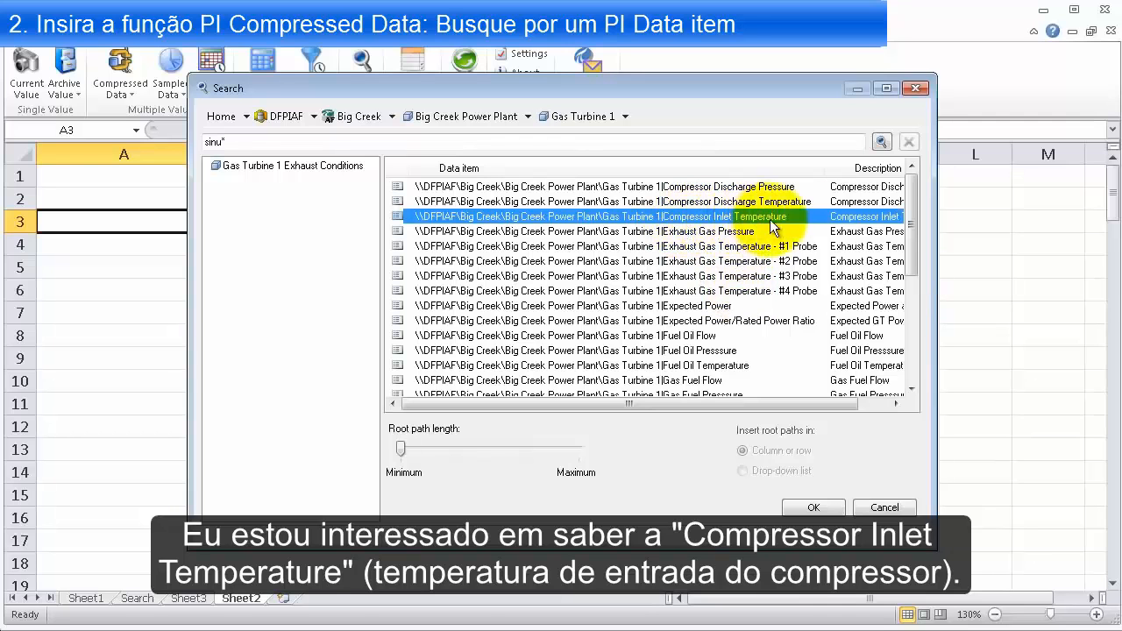
pyautogui.click(813, 507)
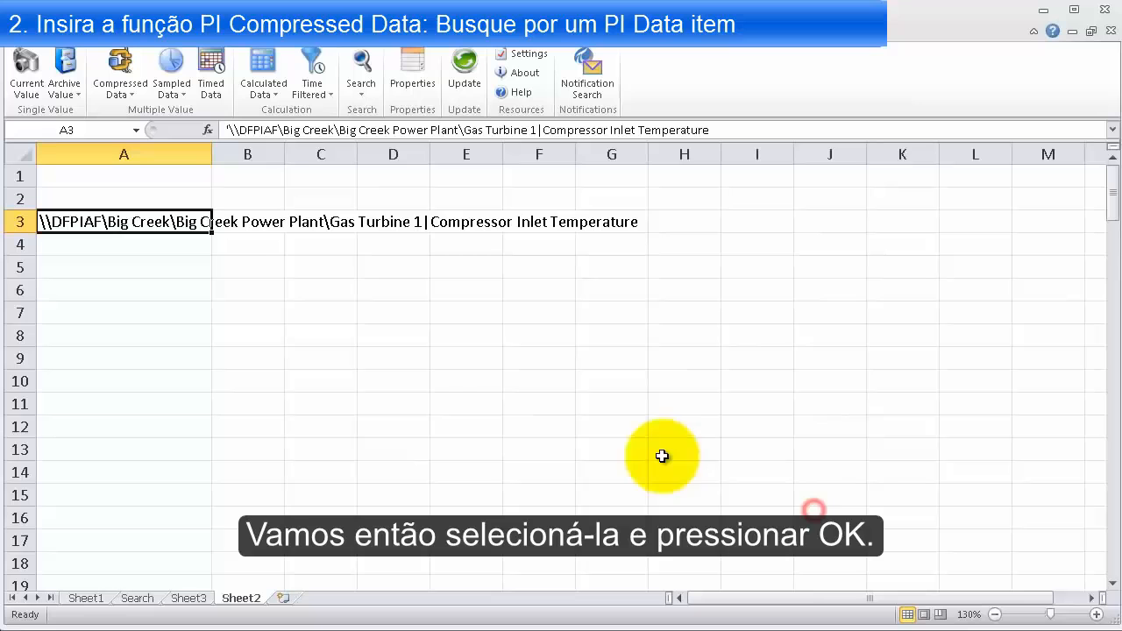
# Enter the labels "Start Time" in cell A5 and "End Time" in cell A6
pyautogui.click(132, 268)
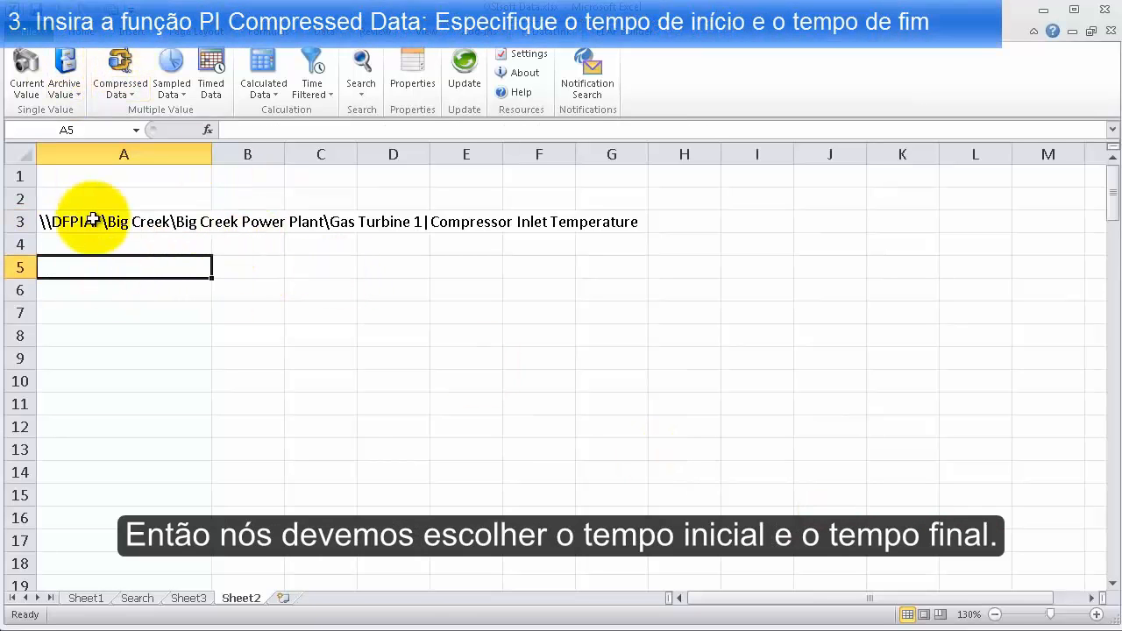
pyautogui.write('Start Time')
pyautogui.press('Return')
pyautogui.write('End T')
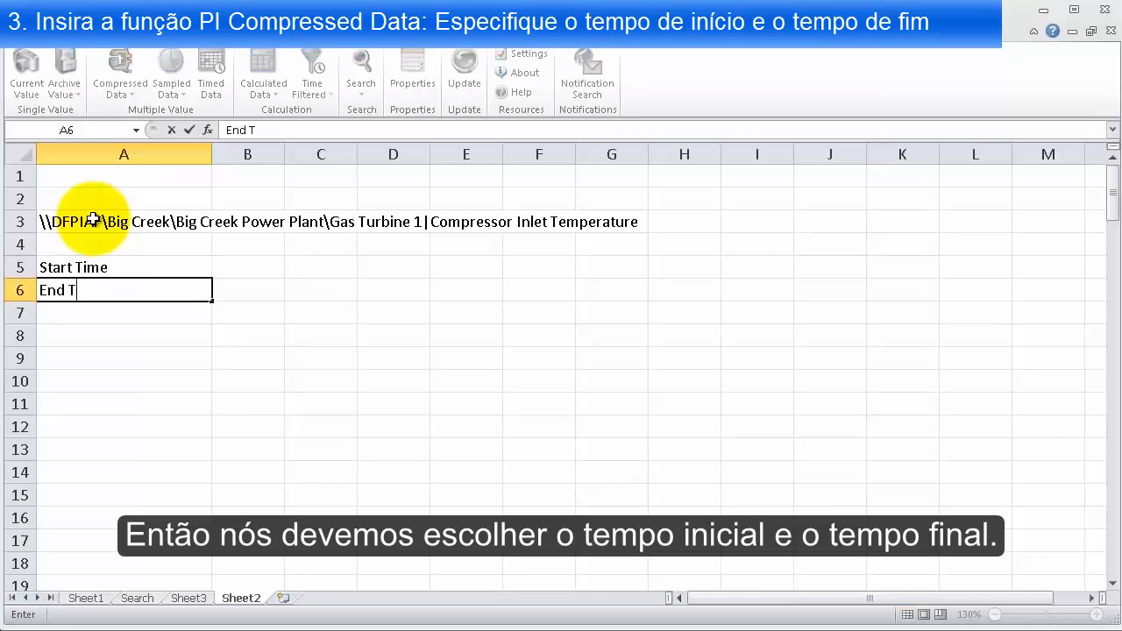
pyautogui.write('ime')
# Enter the start time y in cell B5 and the end time t in cell B6
pyautogui.click(238, 267)
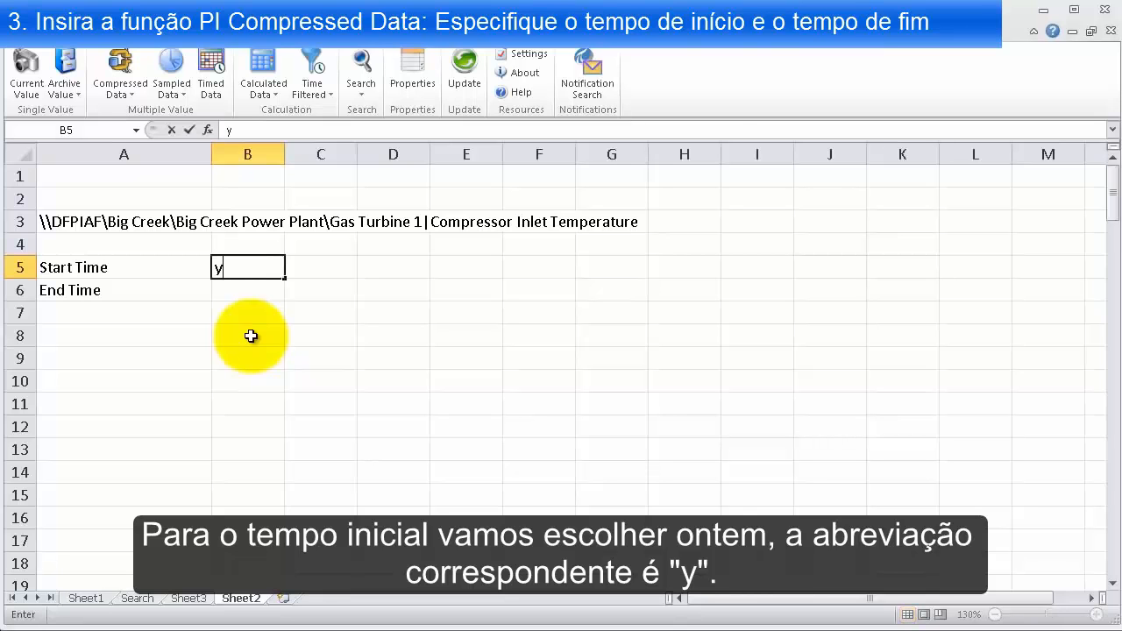
pyautogui.press('Return')
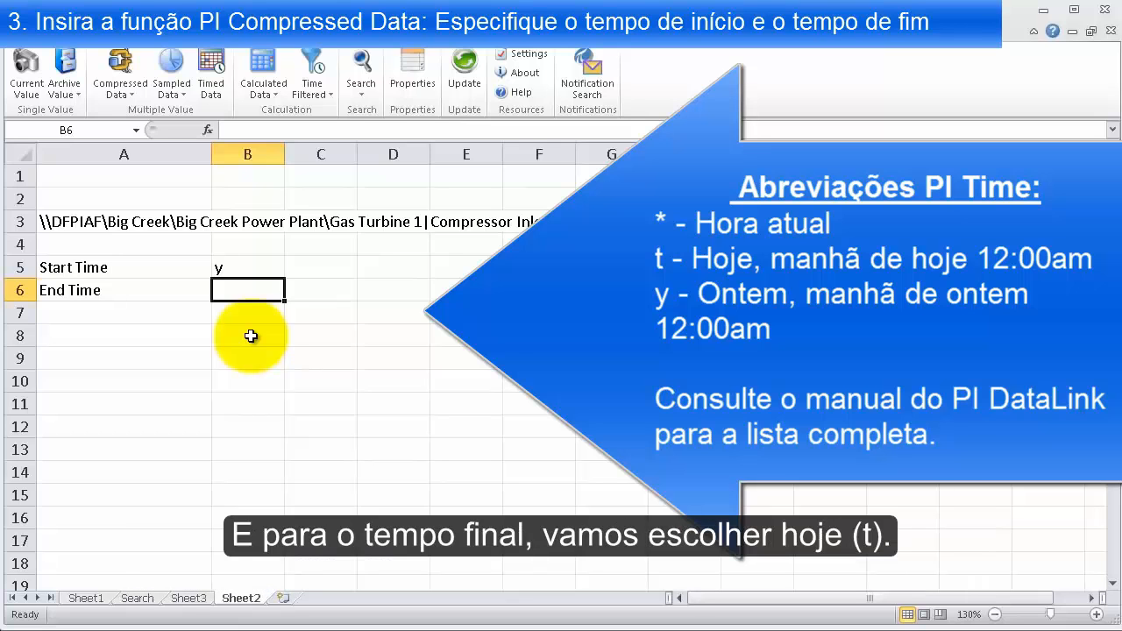
pyautogui.press('Return')
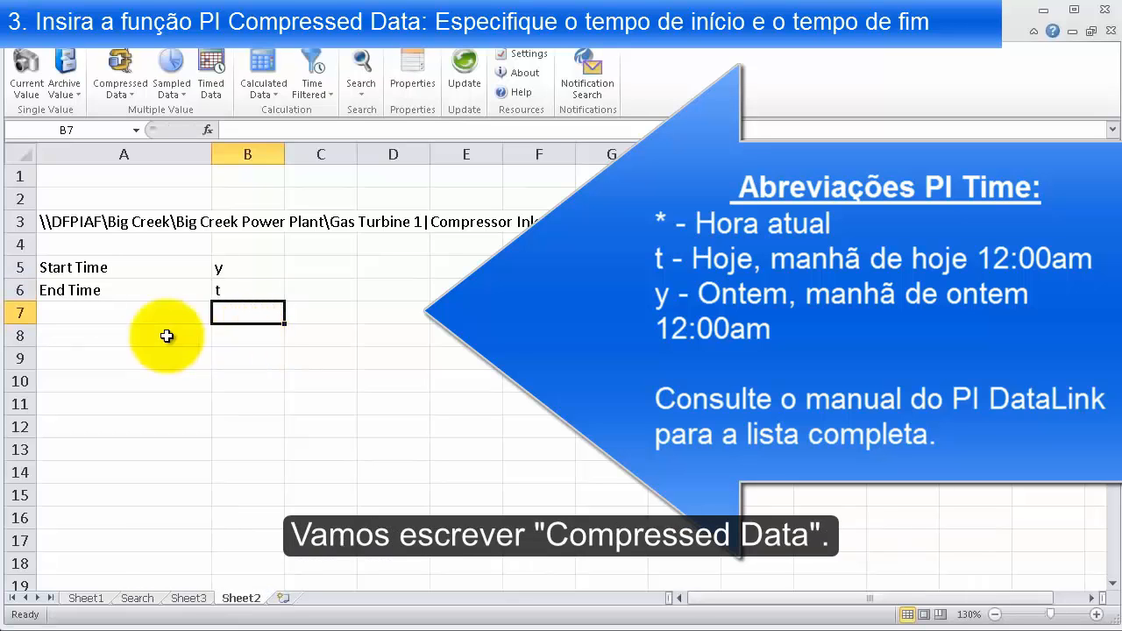
# Enter the heading "Compressed Data" in cell A8
pyautogui.click(156, 337)
pyautogui.write('Compre')
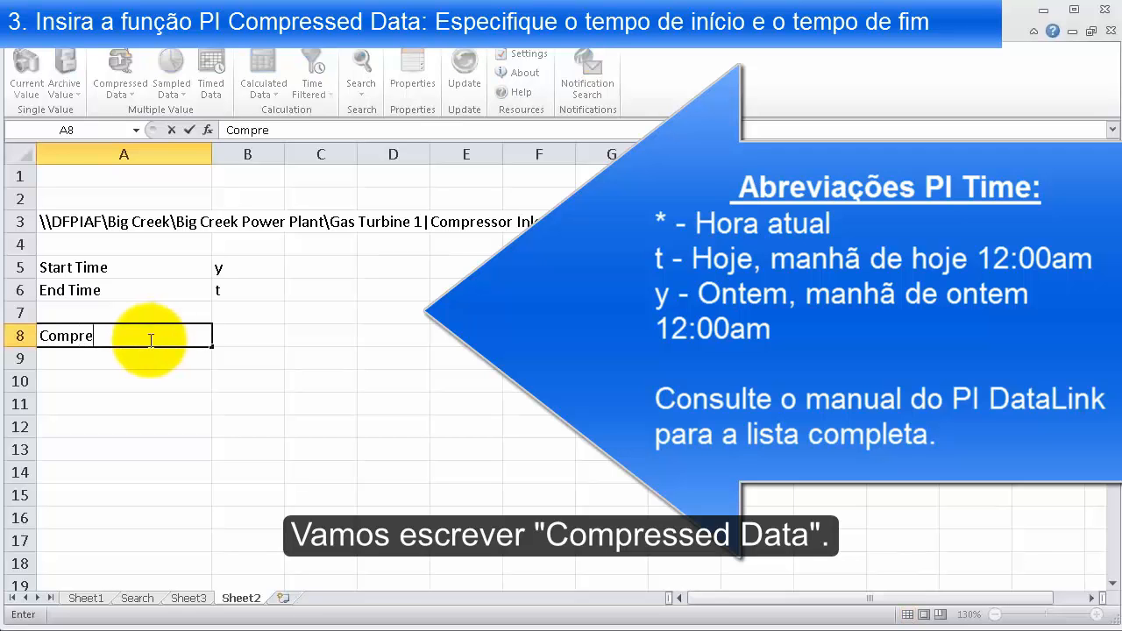
pyautogui.write('ssed Data')
pyautogui.press('Return')
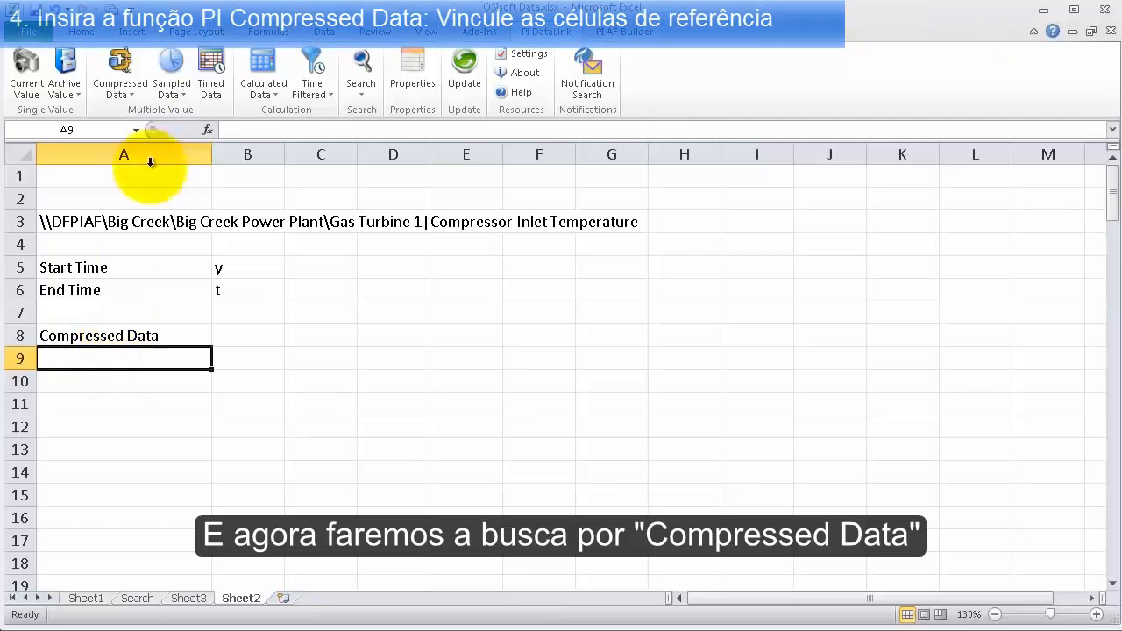
# Set up a Compressed Data function with A3 as data item, B5 as start time, B6 as end time and A9 as output cell
pyautogui.click(121, 60)
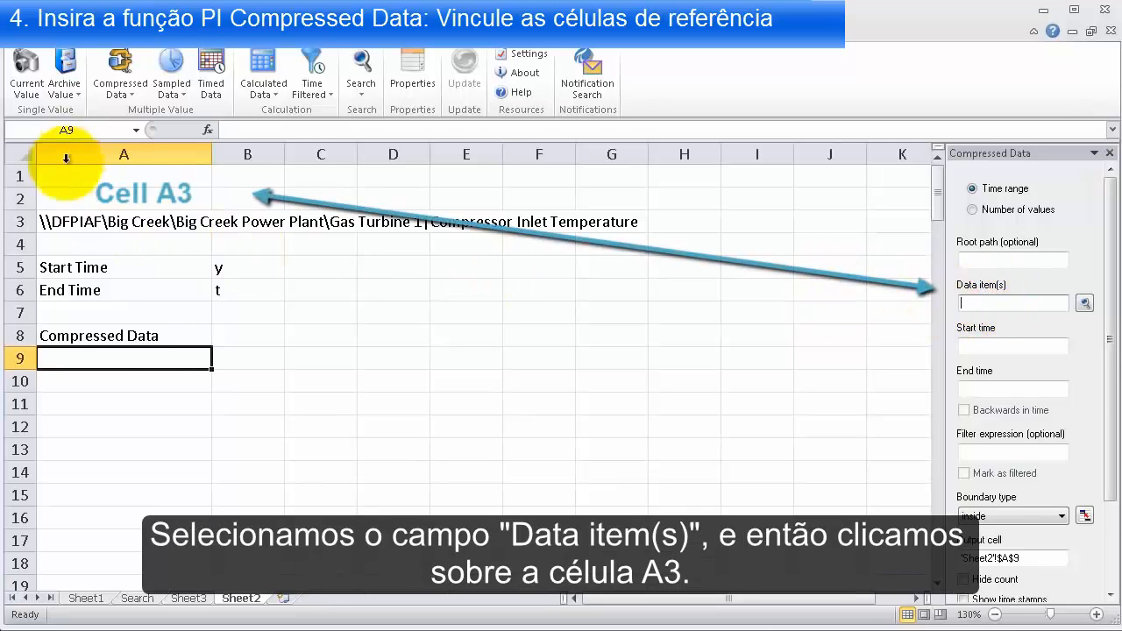
pyautogui.click(94, 221)
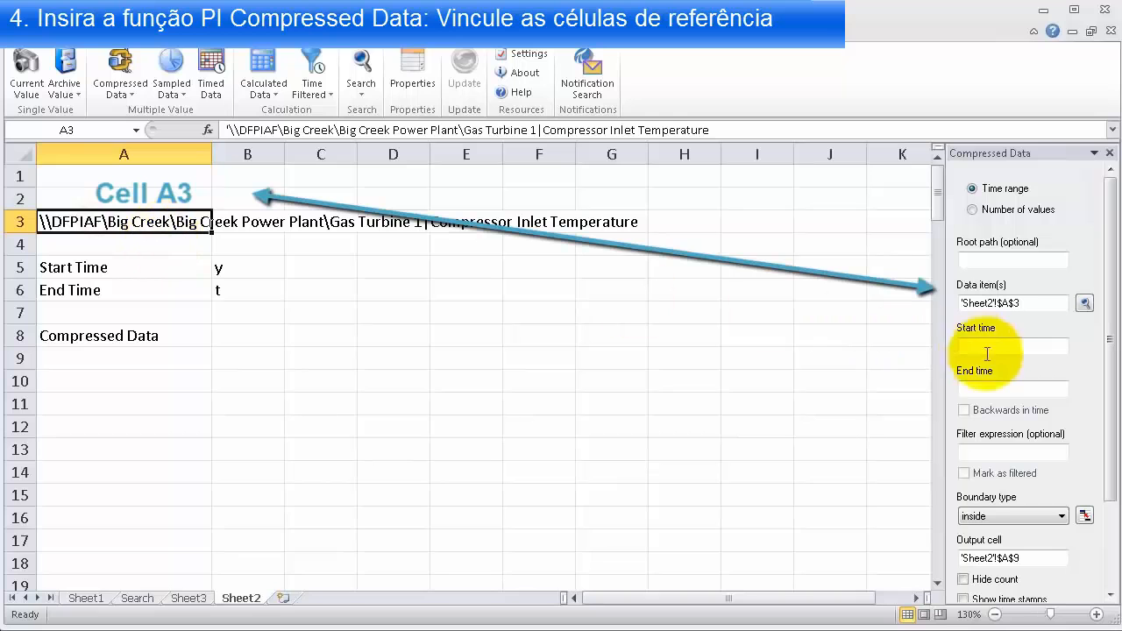
pyautogui.click(991, 348)
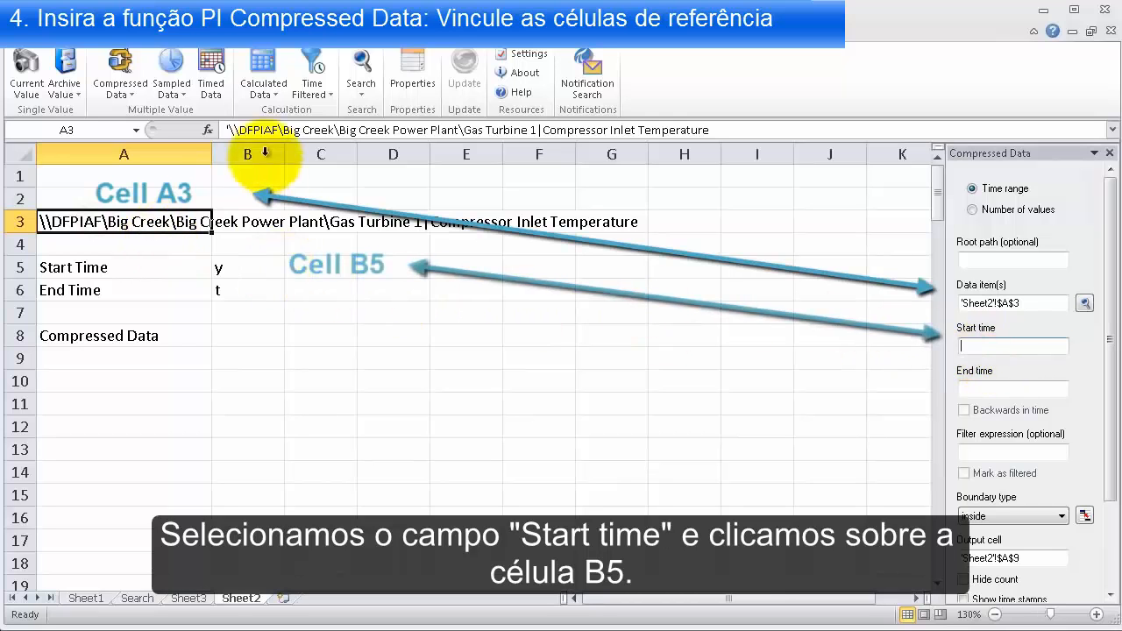
pyautogui.click(227, 259)
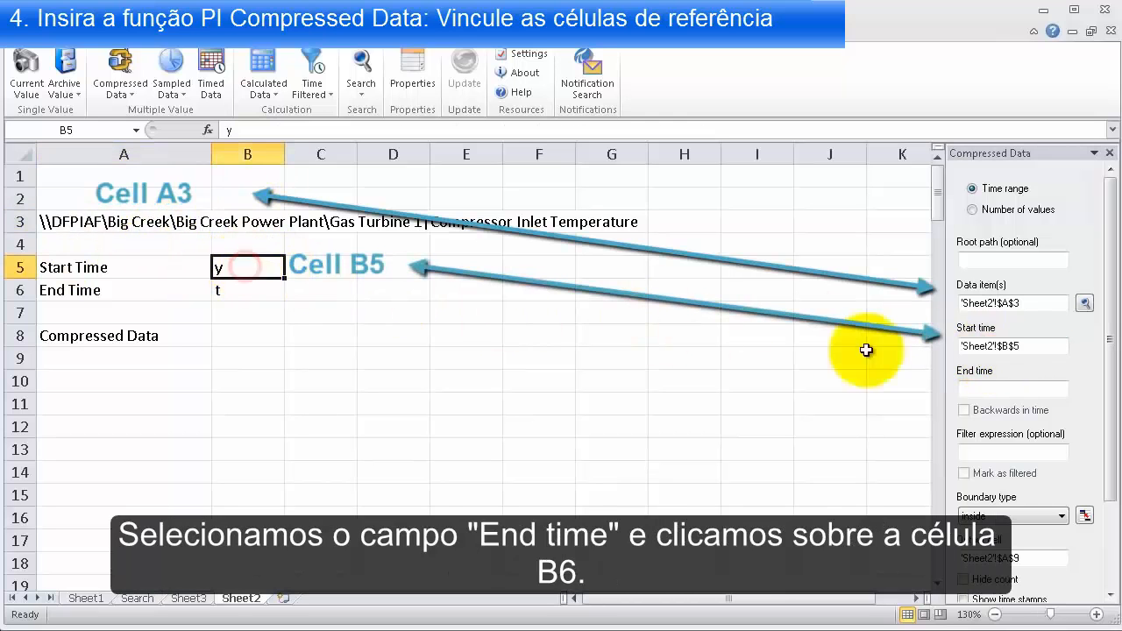
pyautogui.click(990, 392)
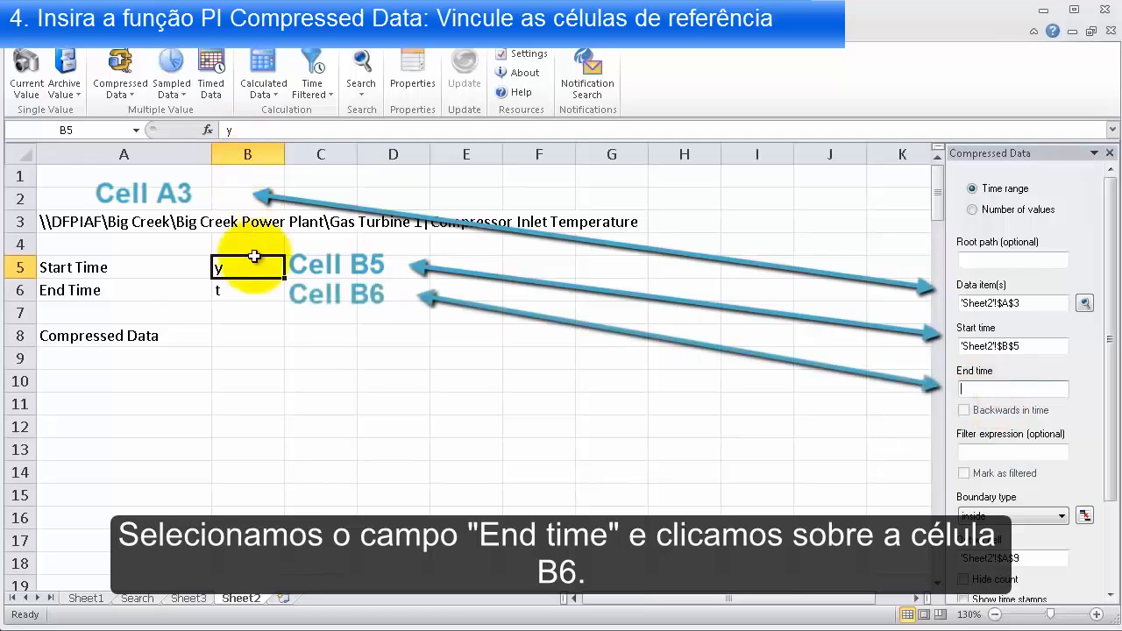
pyautogui.click(252, 292)
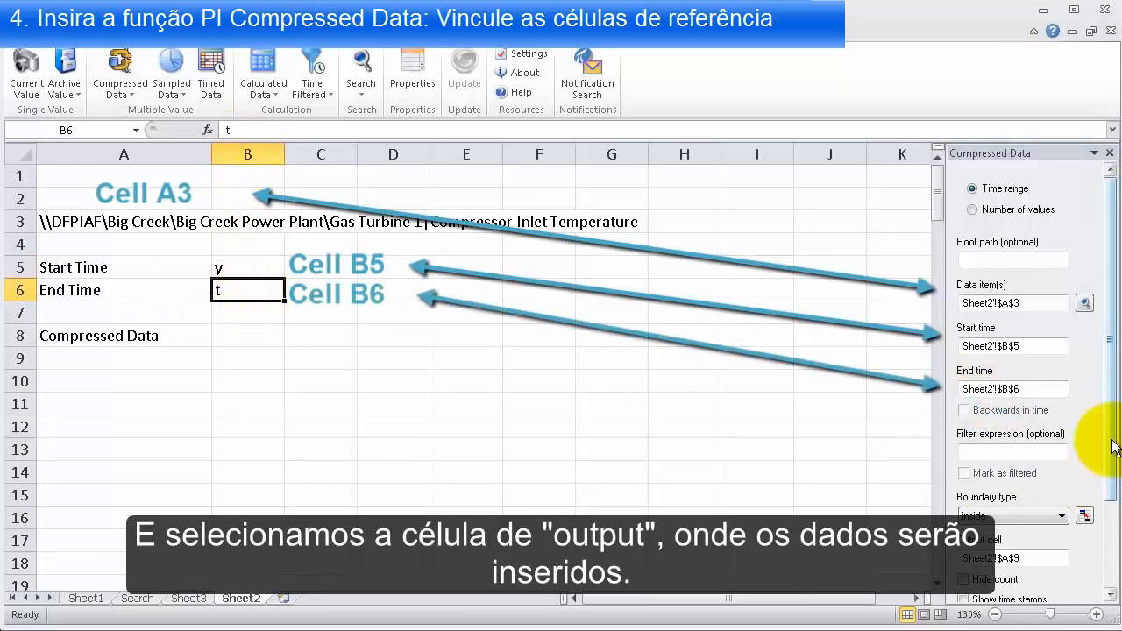
pyautogui.click(1112, 557)
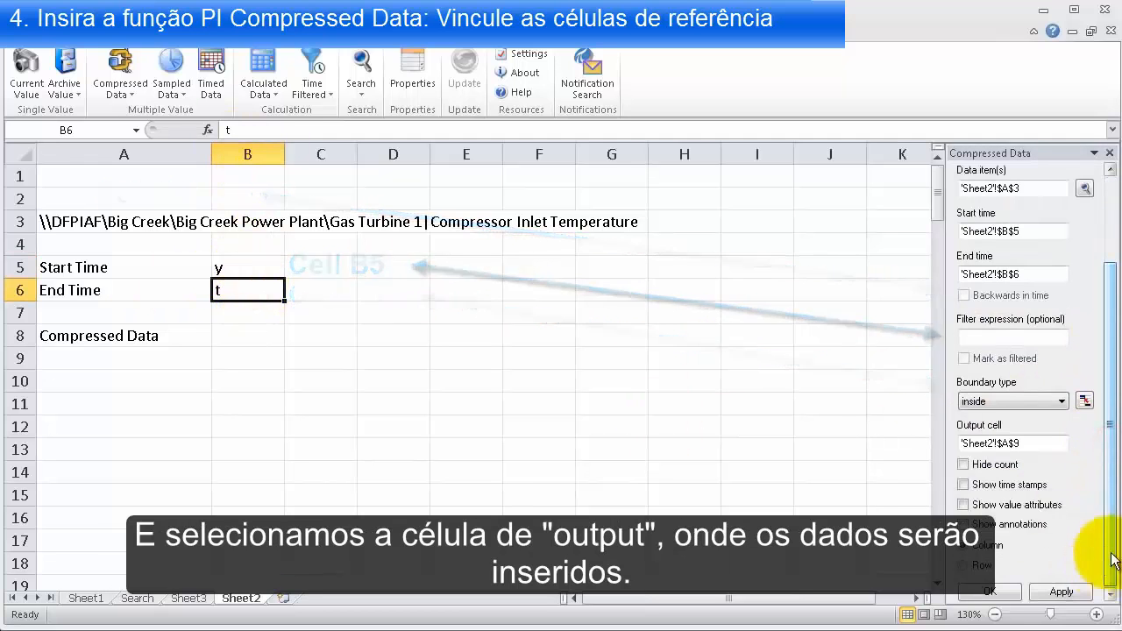
pyautogui.click(1031, 445)
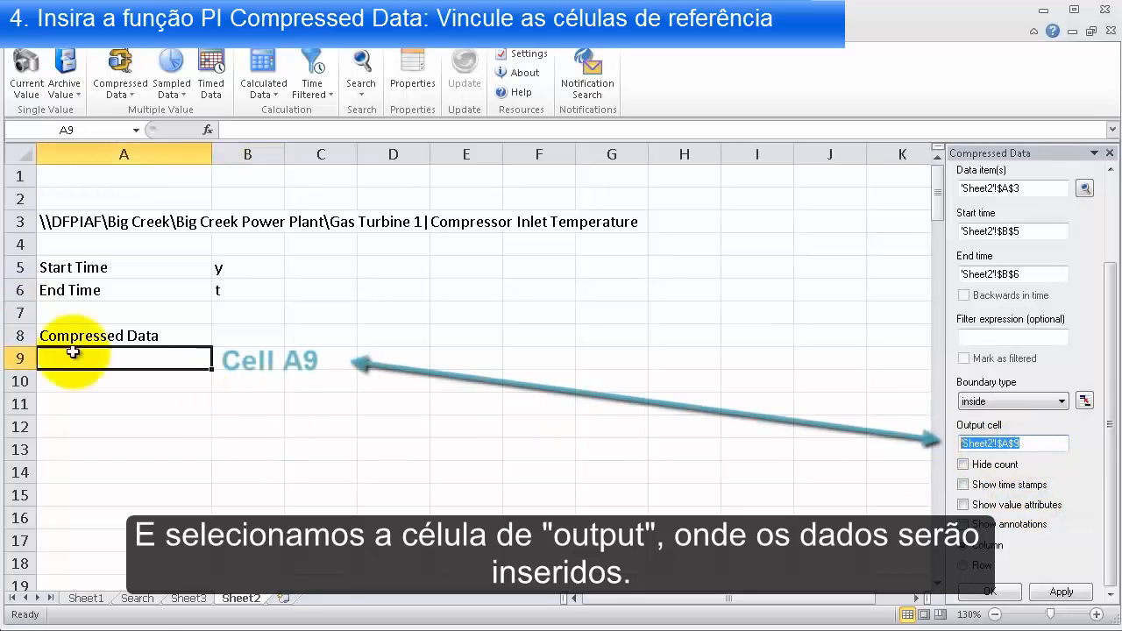
# Enable time stamps for the Compressed Data function, apply it, and select the value count in cell B9
pyautogui.click(979, 489)
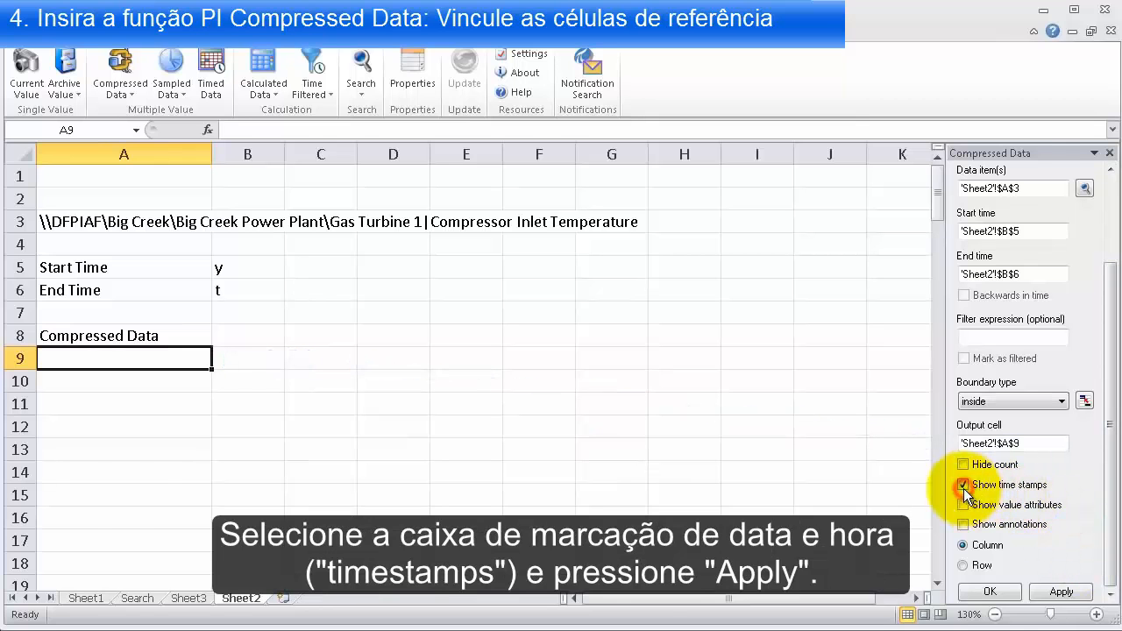
pyautogui.click(1056, 592)
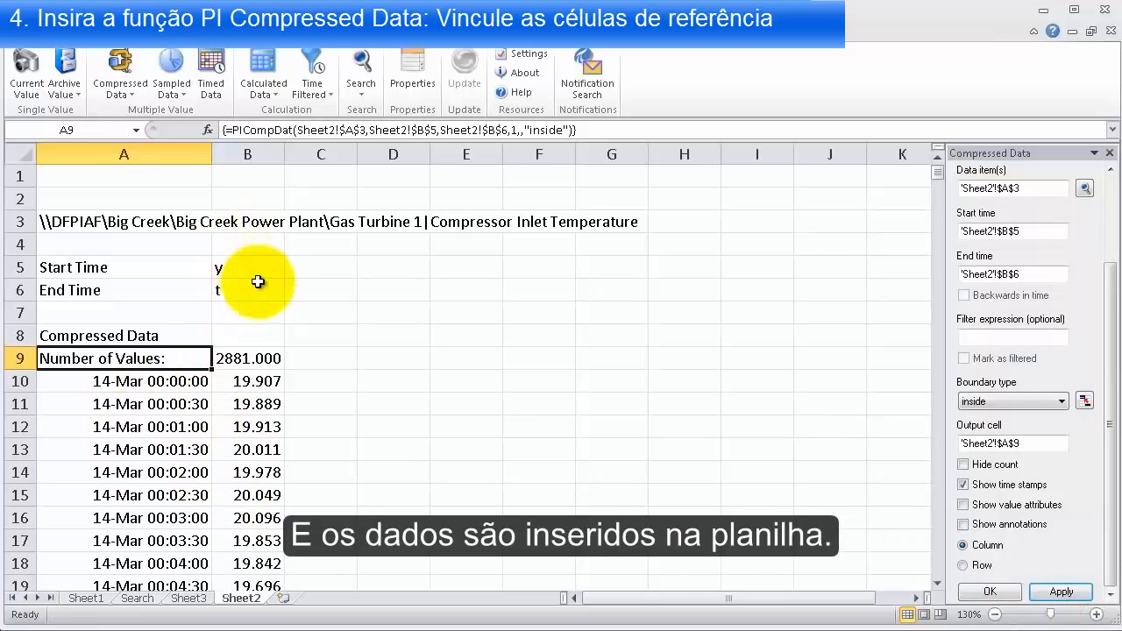
pyautogui.click(254, 363)
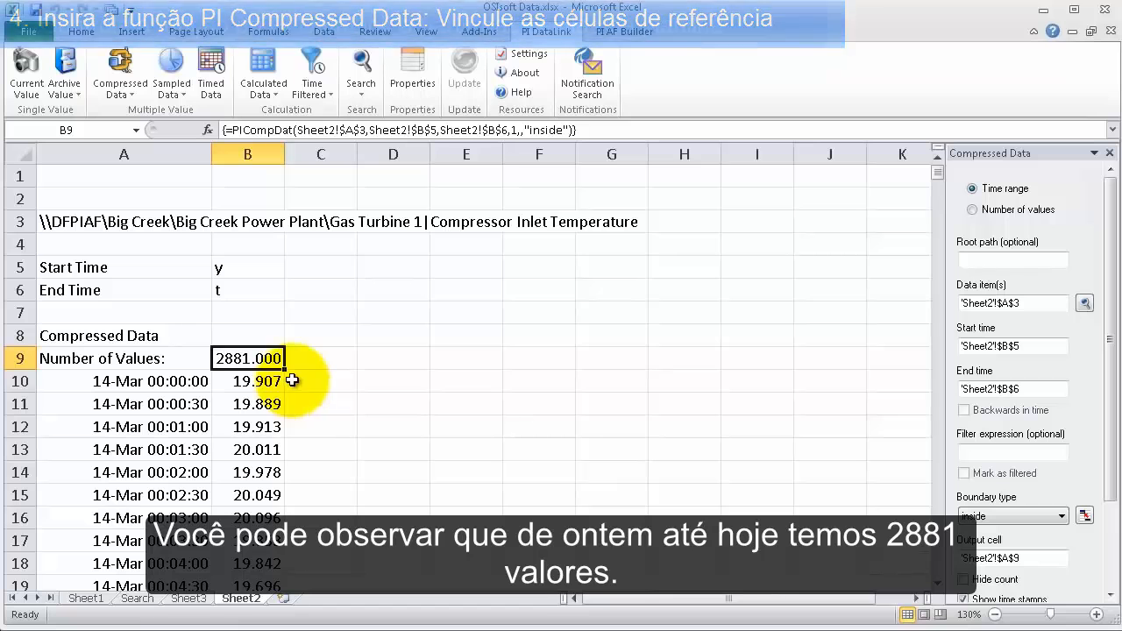
# Set the end time in cell B6 to y+1h and look through the list of time-stamped compressed values
pyautogui.click(262, 312)
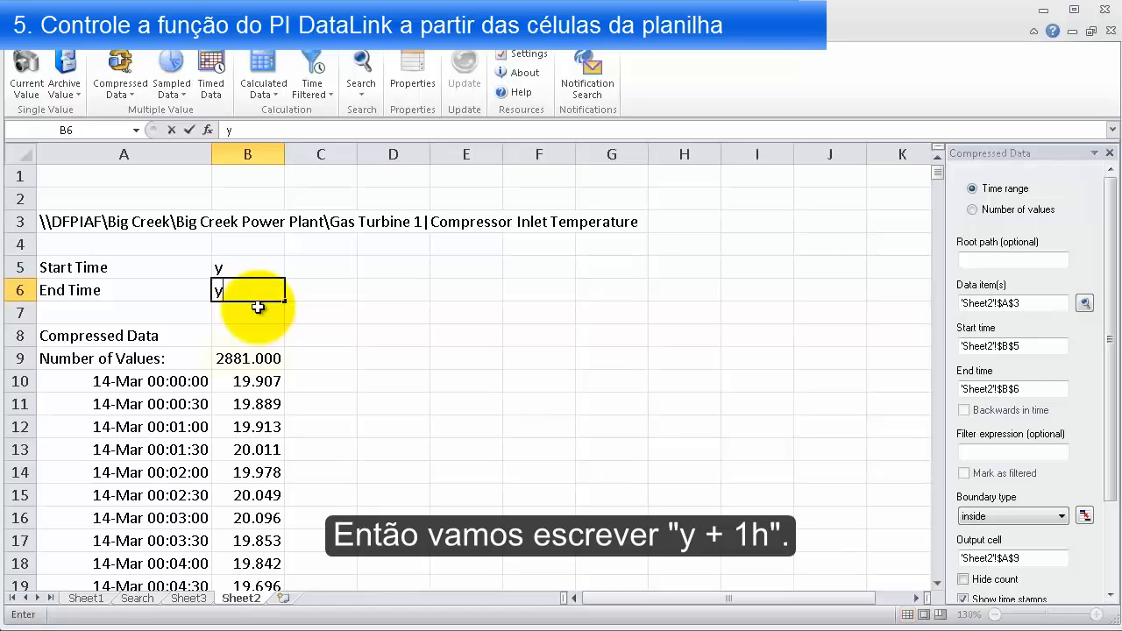
pyautogui.write('+1h')
pyautogui.press('Return')
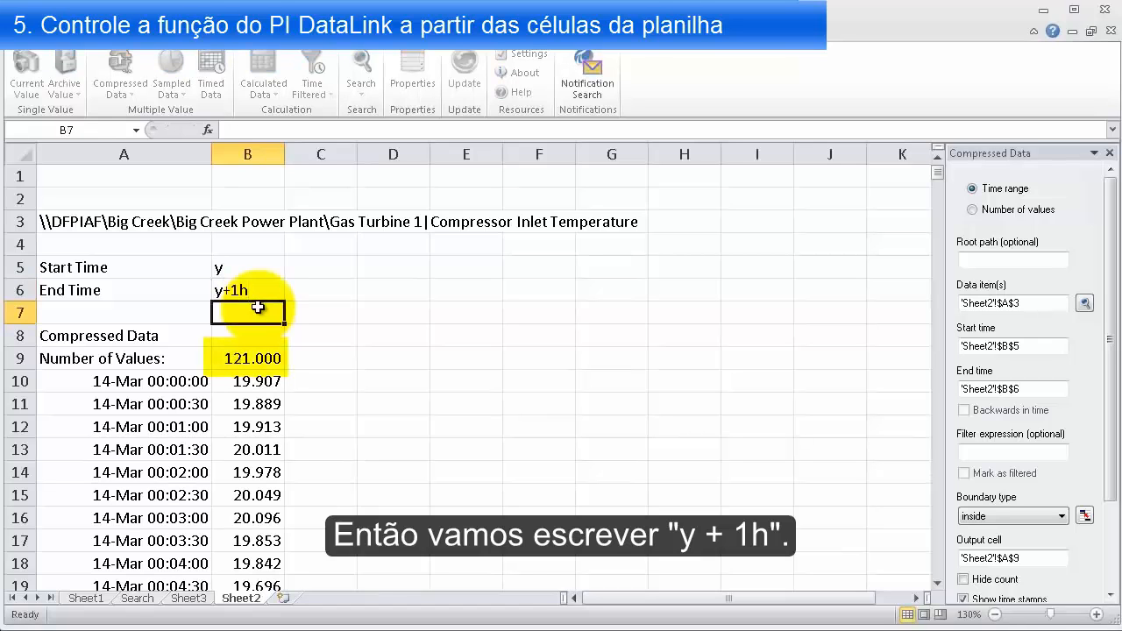
pyautogui.click(303, 313)
pyautogui.scroll(-9, 320, 357)
pyautogui.scroll(-14, 323, 366)
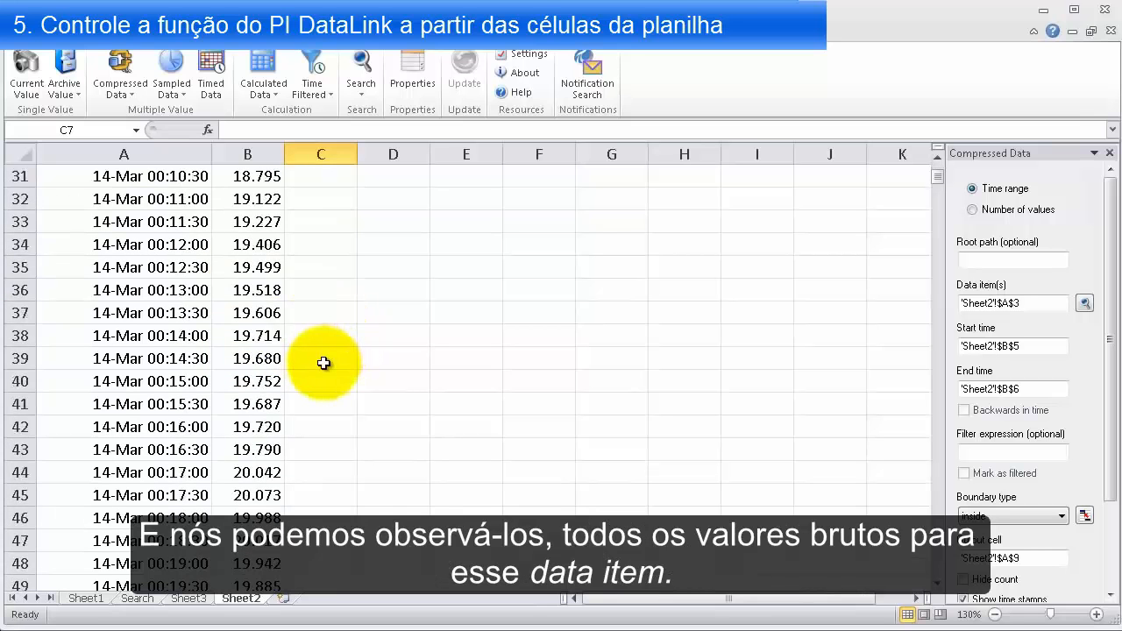
pyautogui.scroll(20, 321, 371)
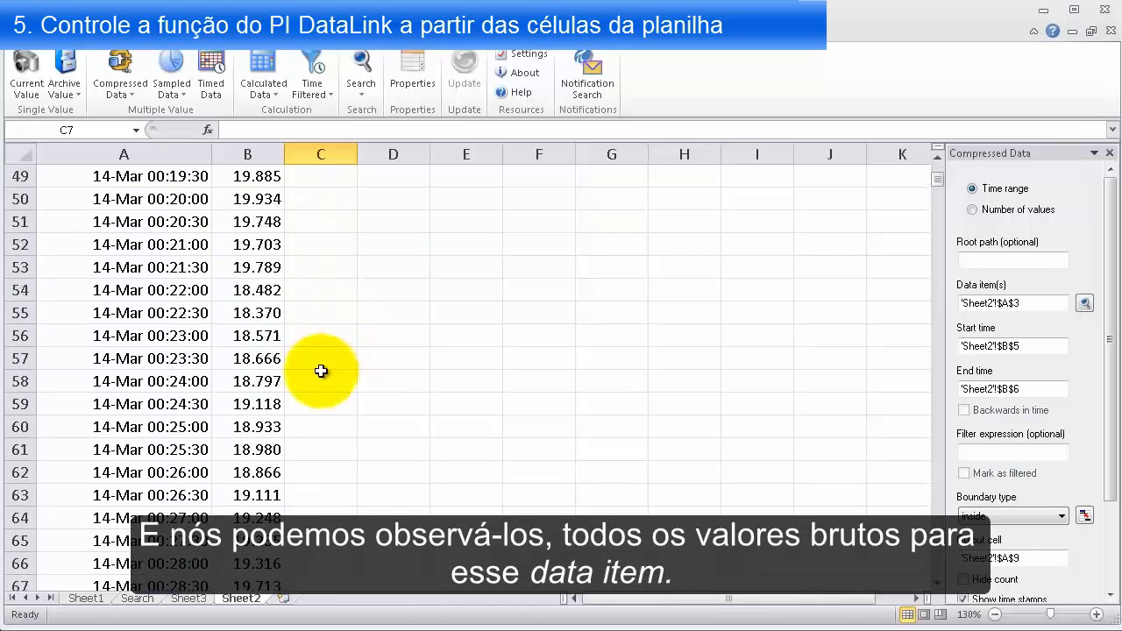